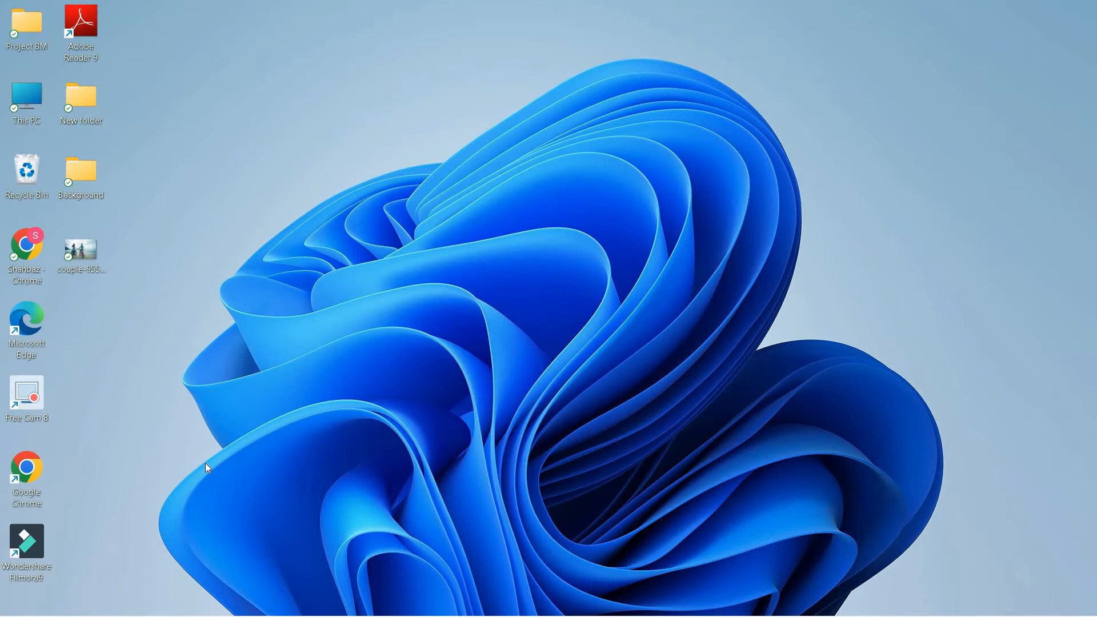
Preview the couple-955926_1280 photo from the desktop, then close the viewer
double_click(88, 256)
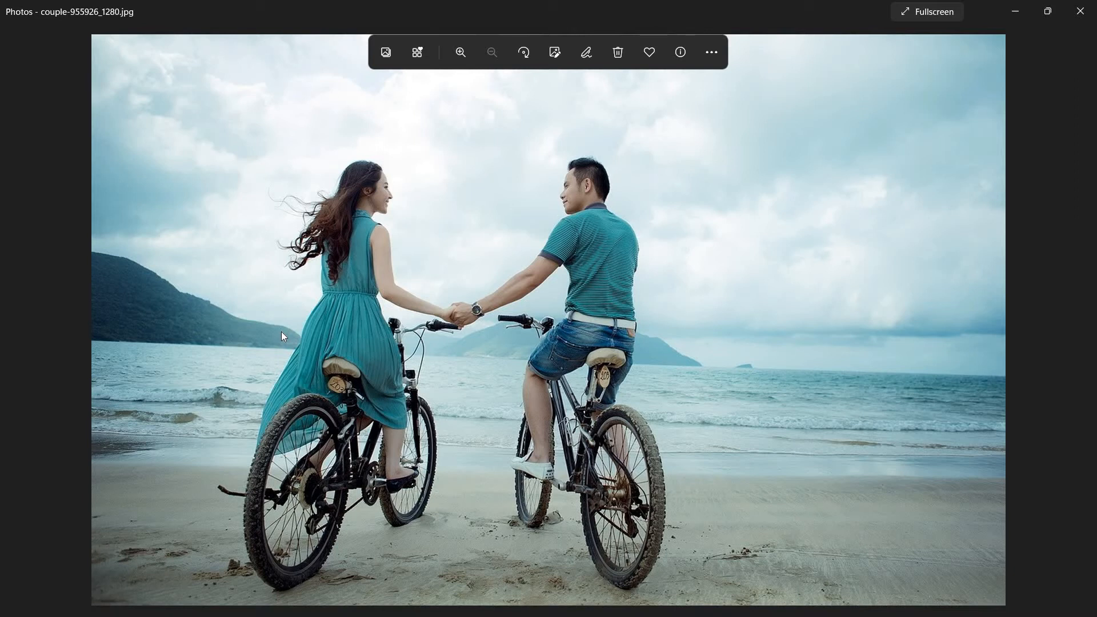
left_click(1080, 11)
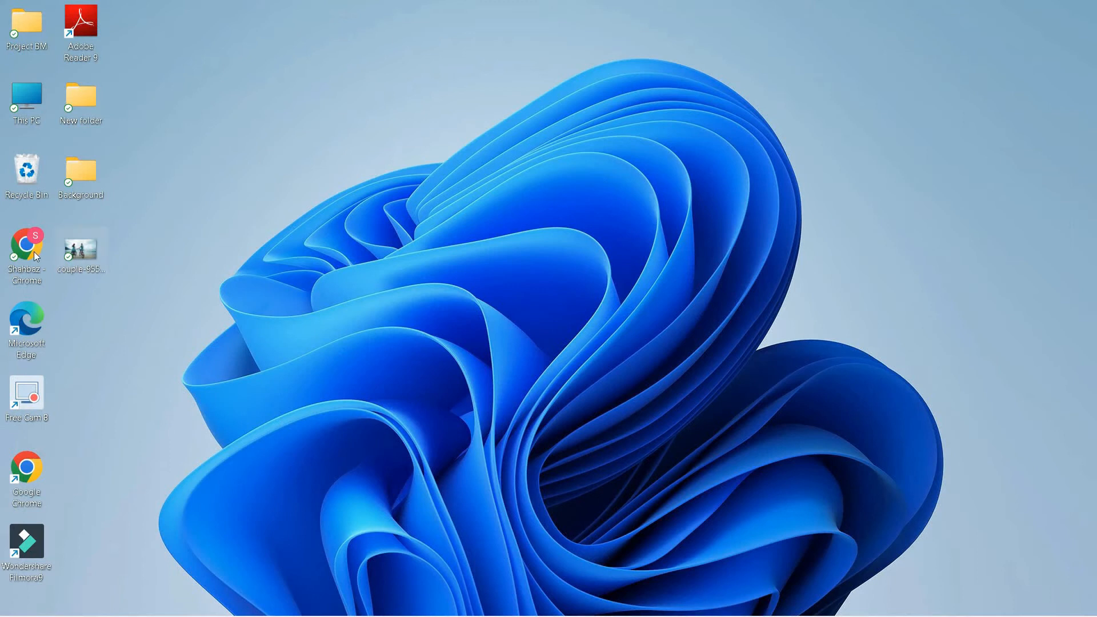
Switch to Google Chrome and load the remove.bg website
double_click(31, 257)
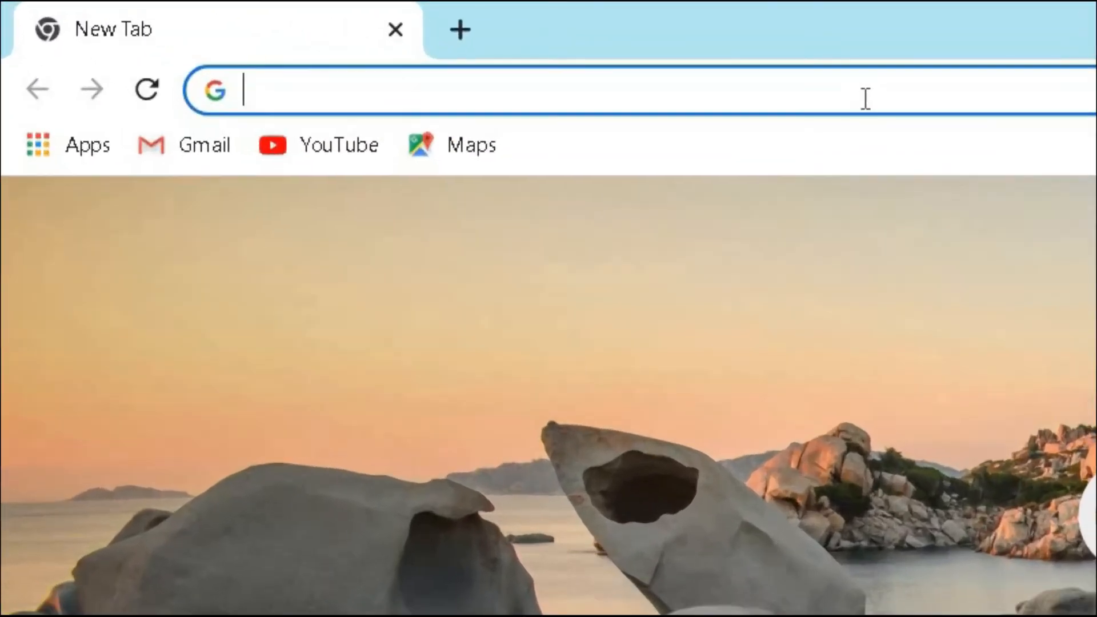
type("r")
left_click(404, 93)
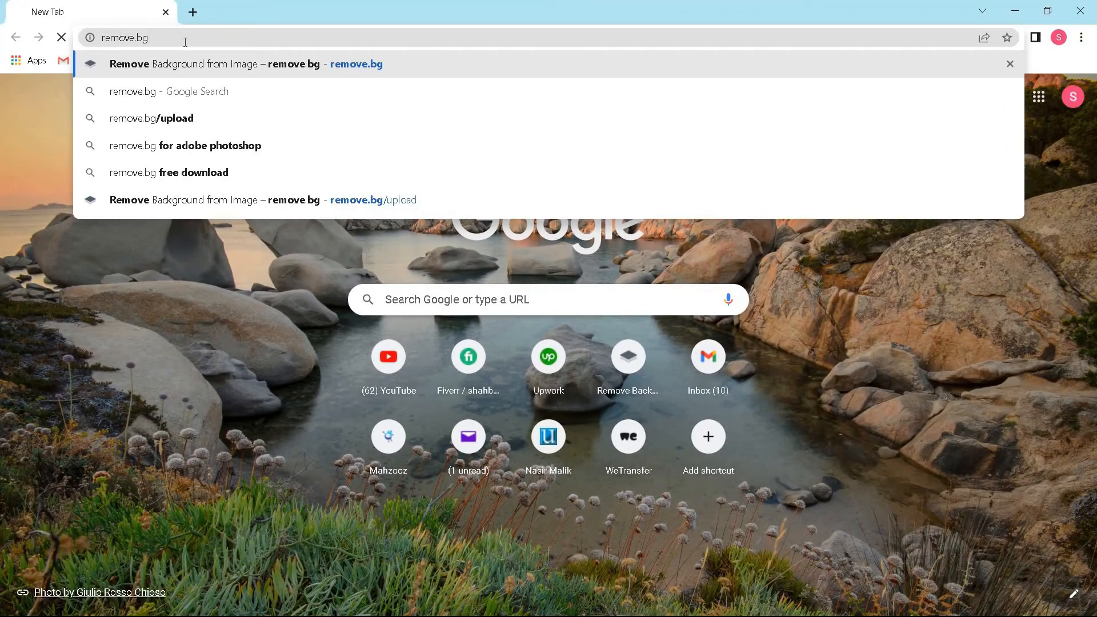
key("Return")
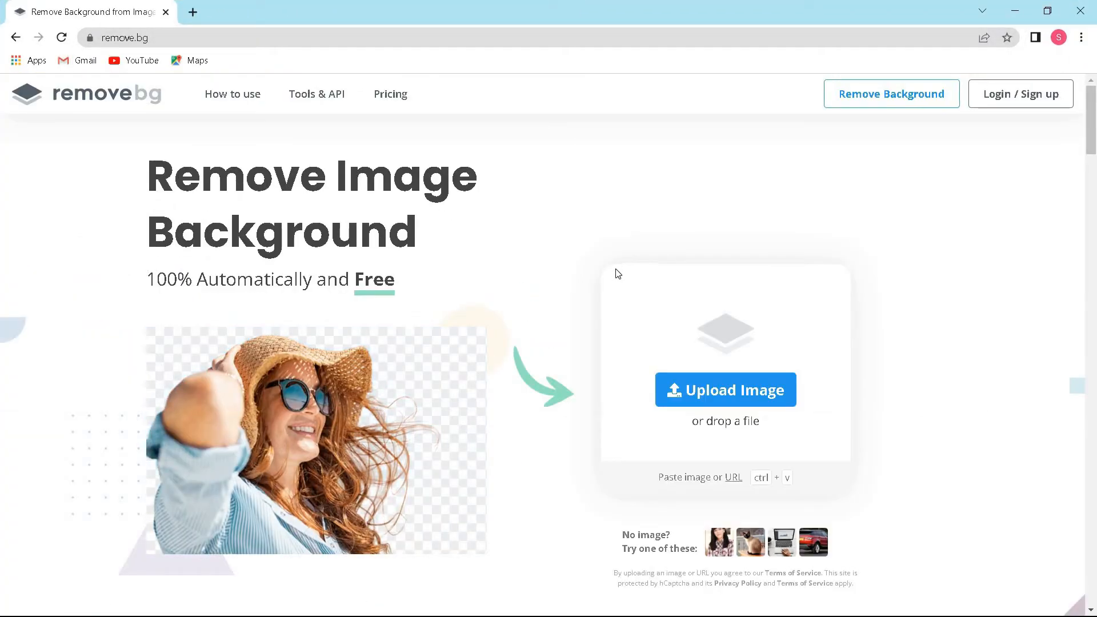
Upload the couple-955926_1280 photo from the Desktop for background removal
left_click(717, 400)
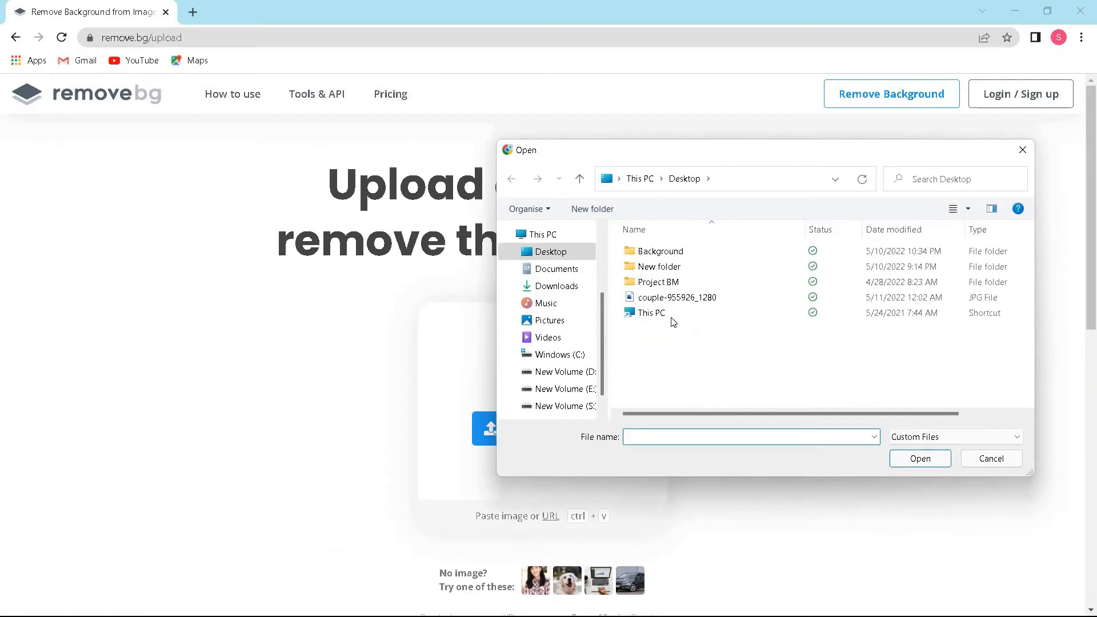
left_click(683, 303)
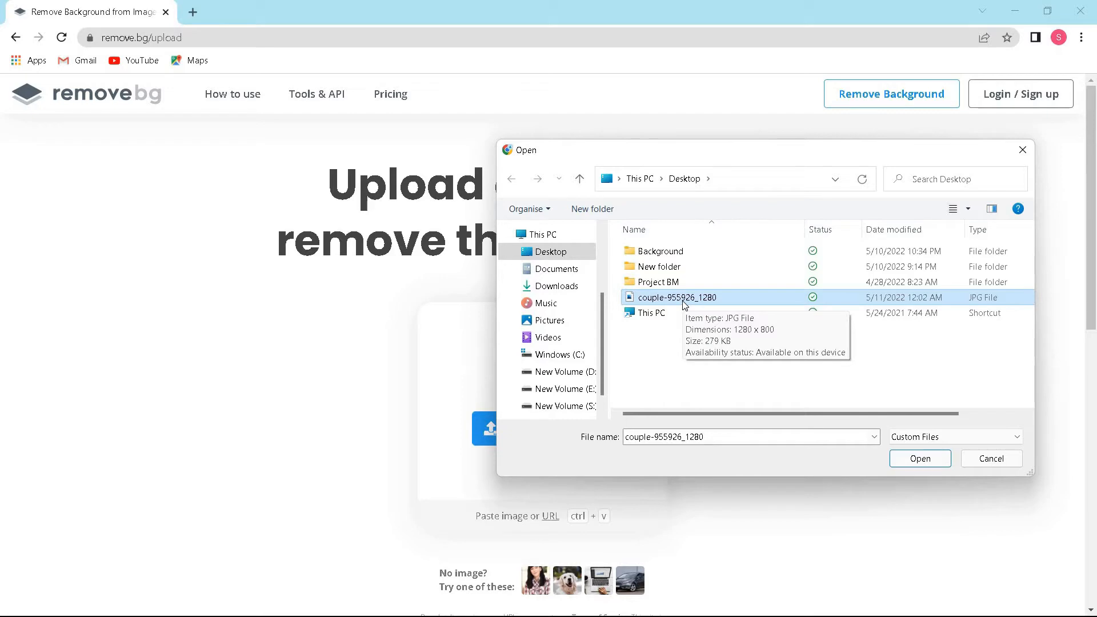
left_click(913, 461)
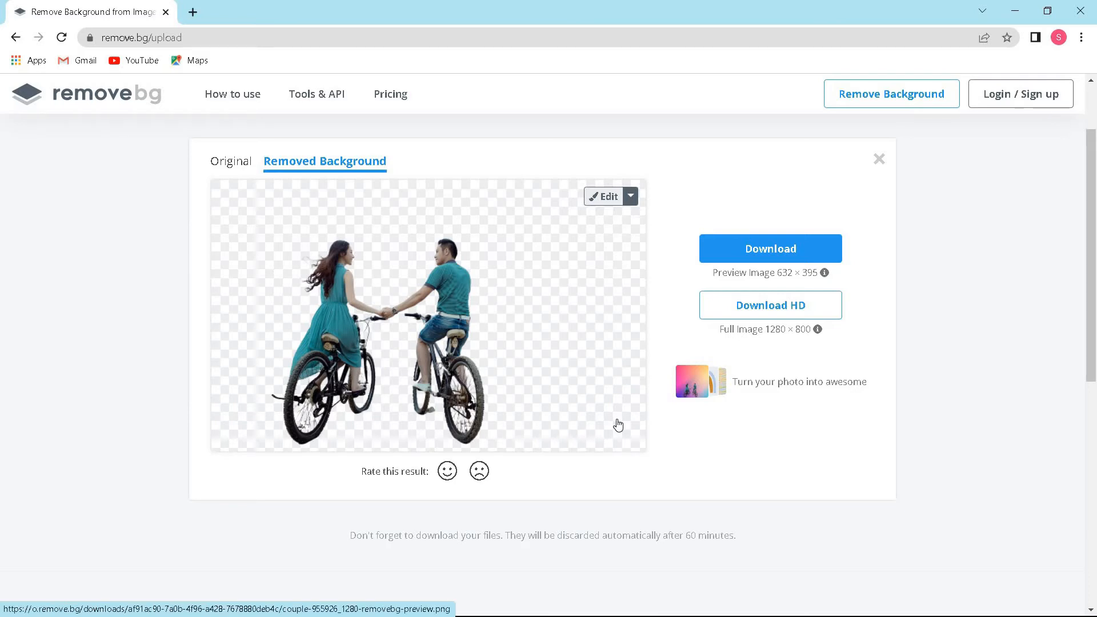
Compare the original photo with the background-removed version and download the preview-size cutout
left_click(232, 165)
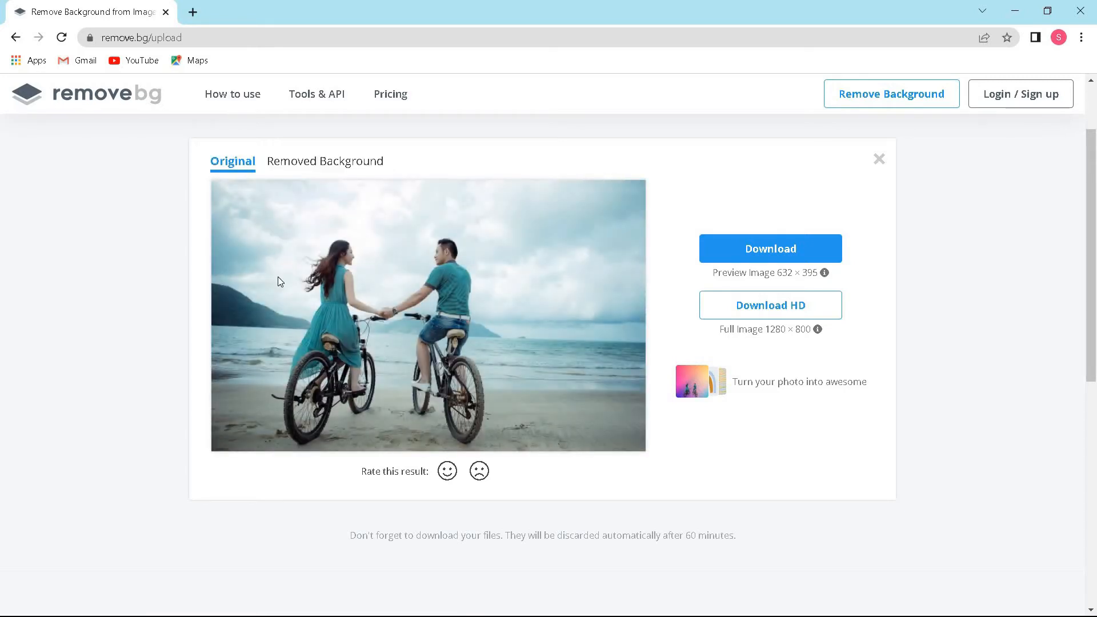
left_click(316, 165)
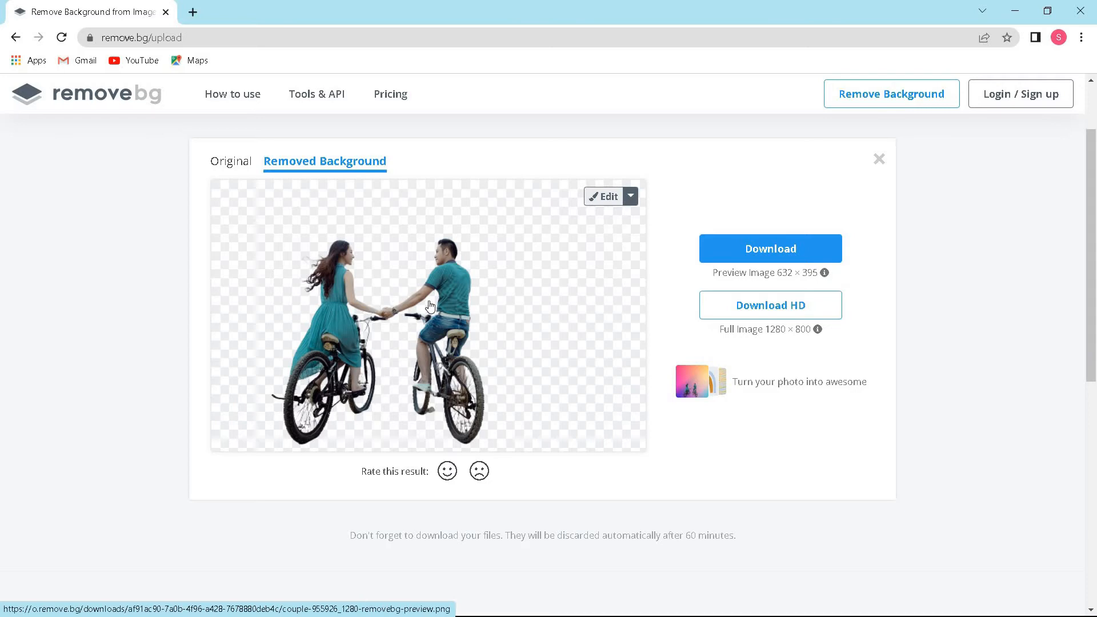
left_click(825, 254)
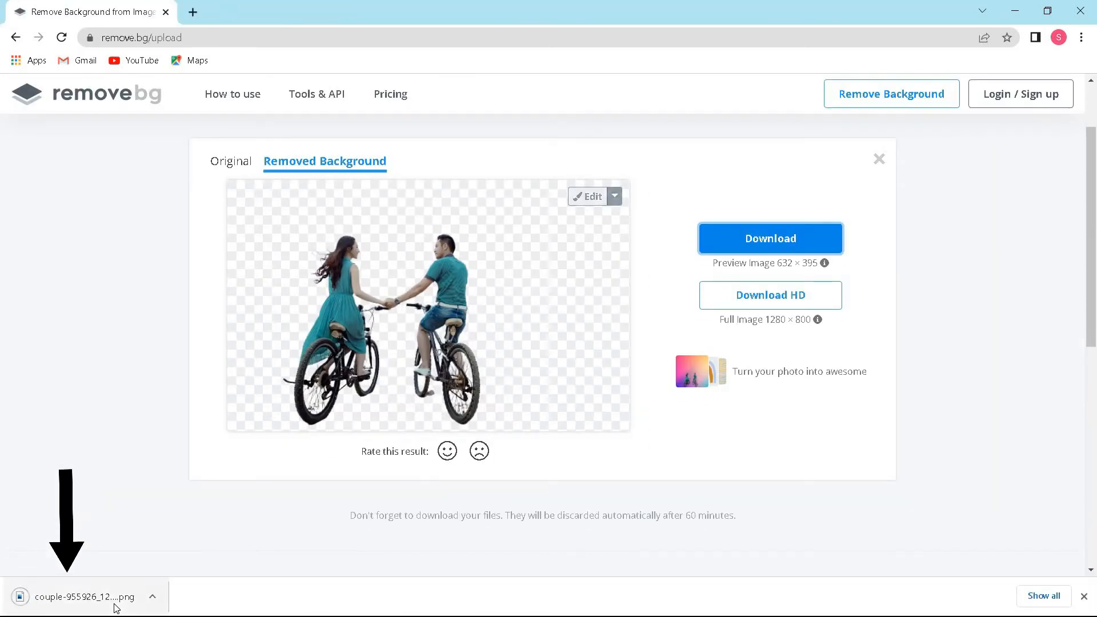
Save a copy of the downloaded cutout to the Desktop as a .png file named png, then close the viewer and the browser
left_click(94, 603)
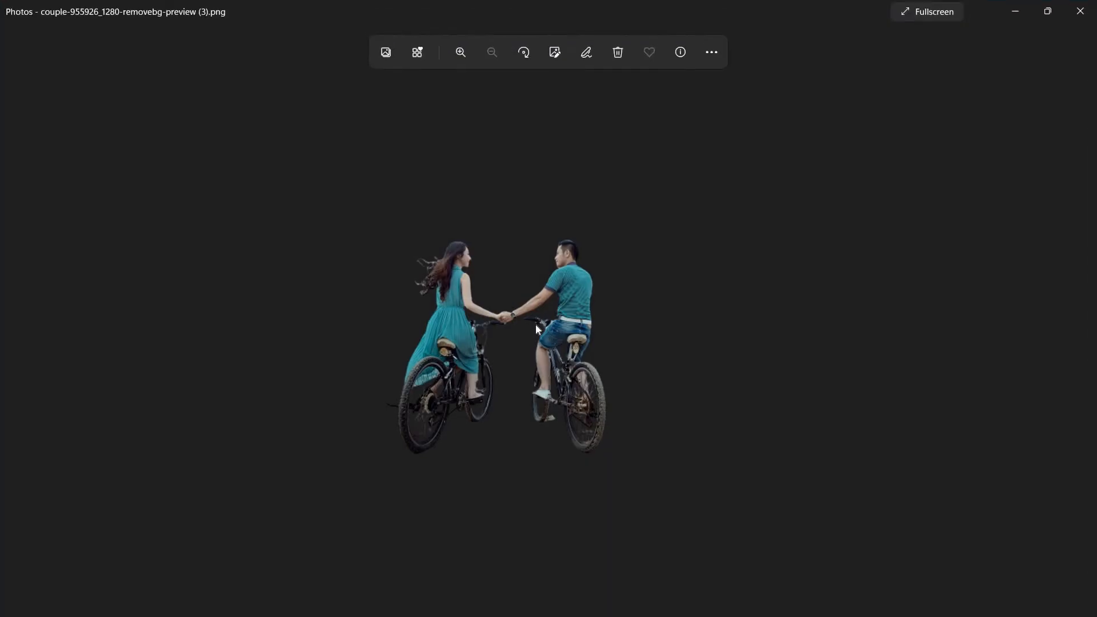
right_click(536, 324)
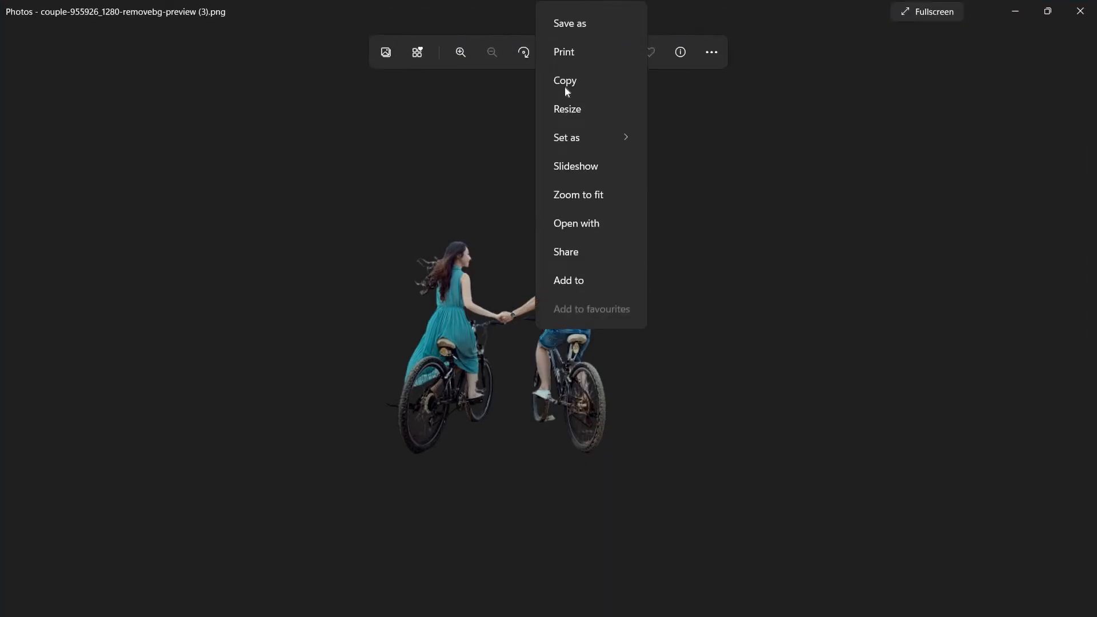
left_click(575, 25)
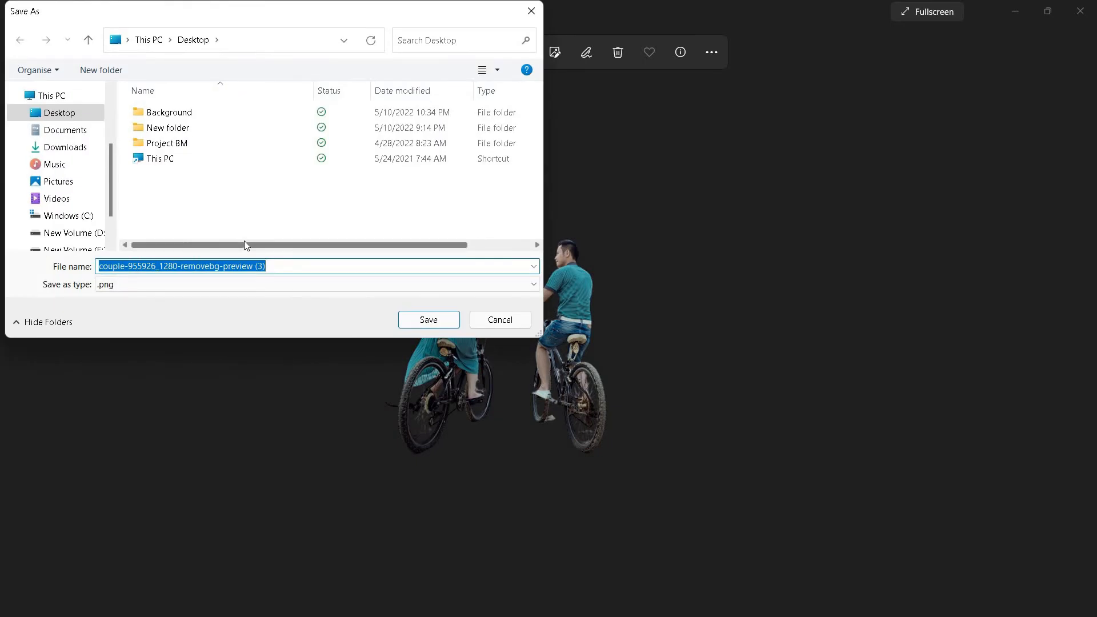
type("pnf")
type("g")
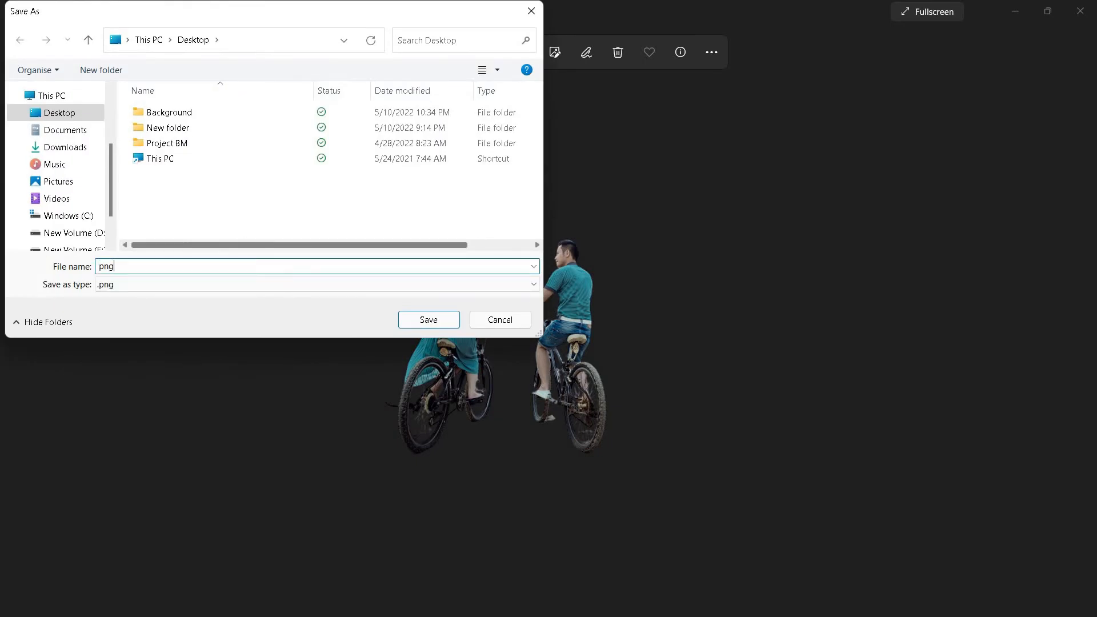
left_click(419, 324)
left_click(1073, 5)
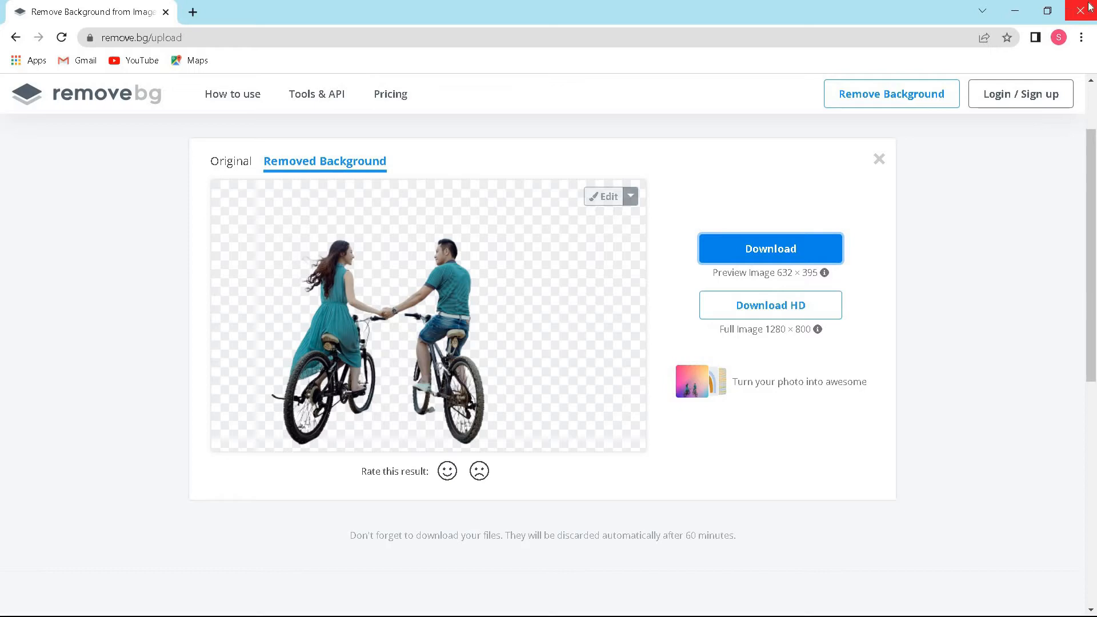
left_click(1071, 5)
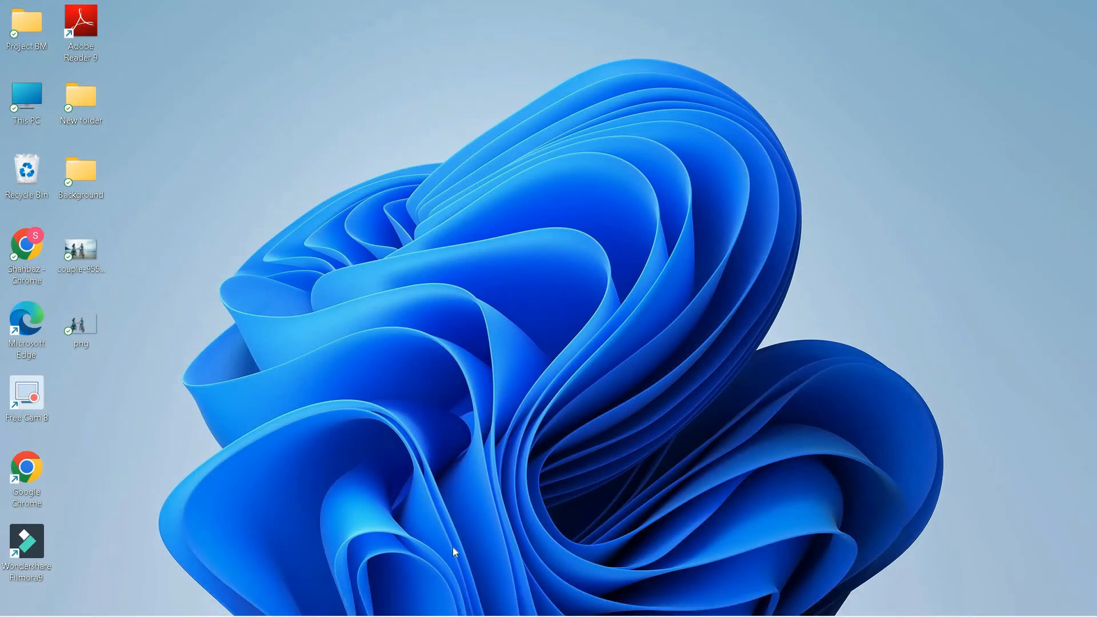
Switch to Adobe Photoshop 7.0 from the list of installed apps and maximize its window
left_click(455, 599)
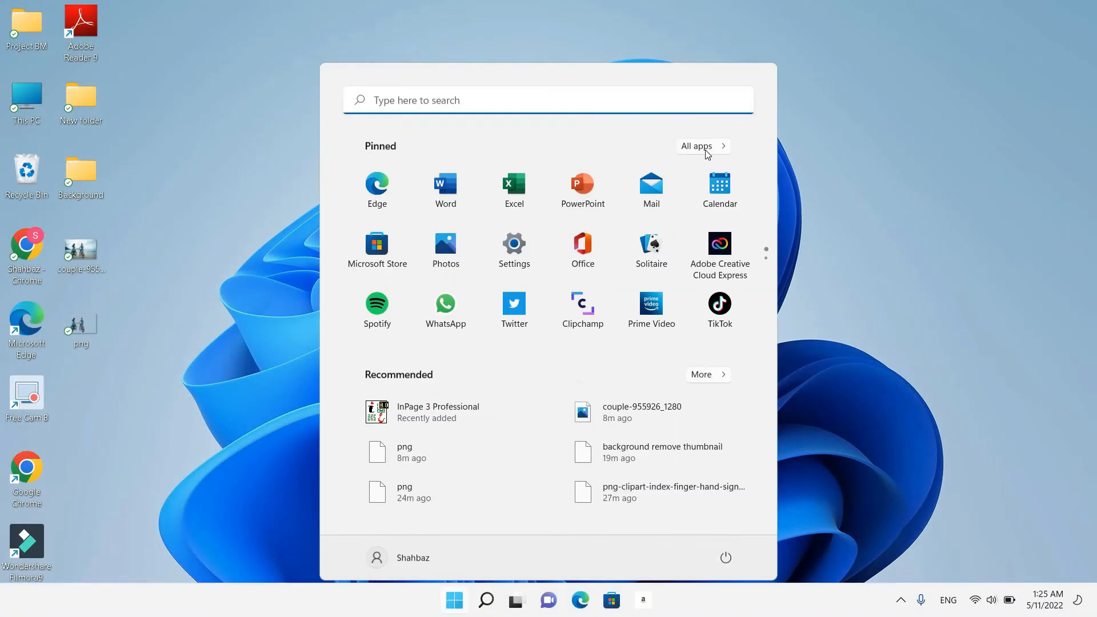
left_click(704, 140)
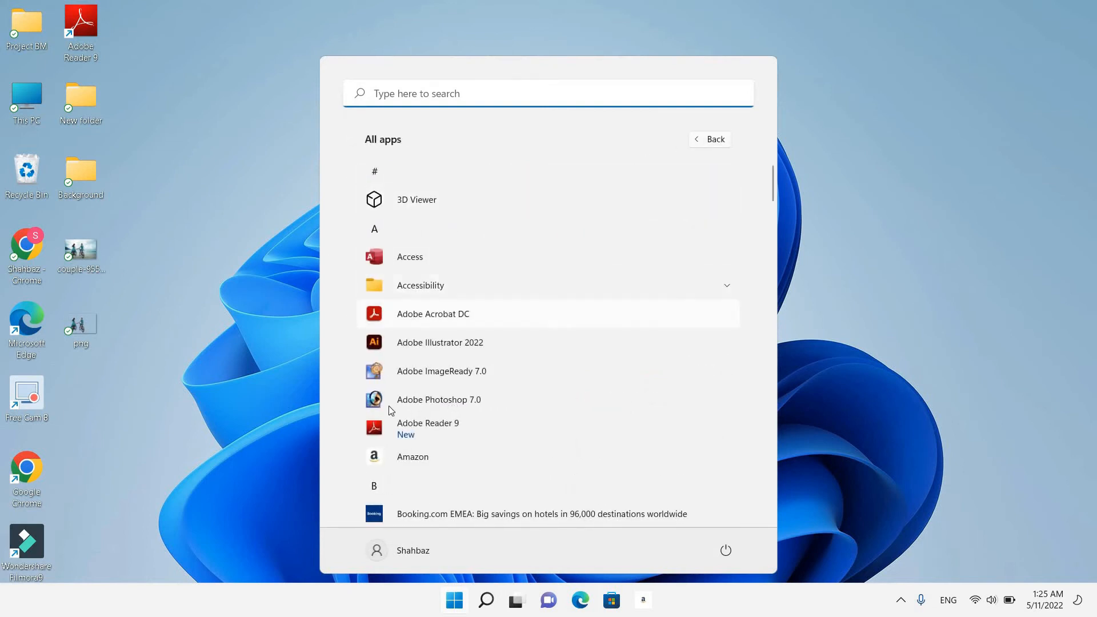
left_click(449, 400)
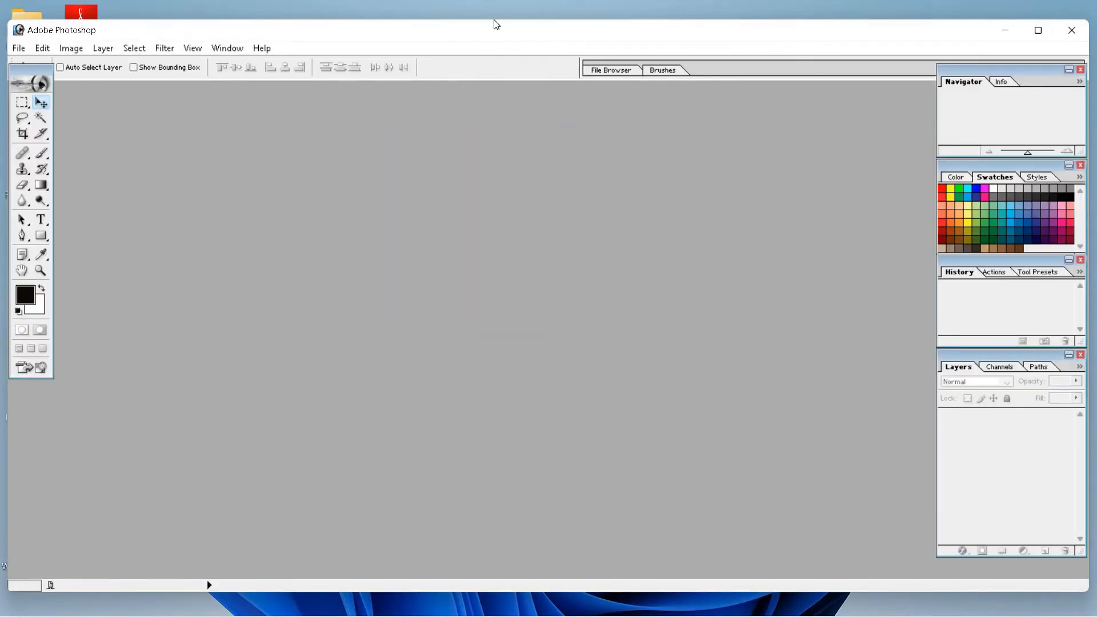
double_click(495, 24)
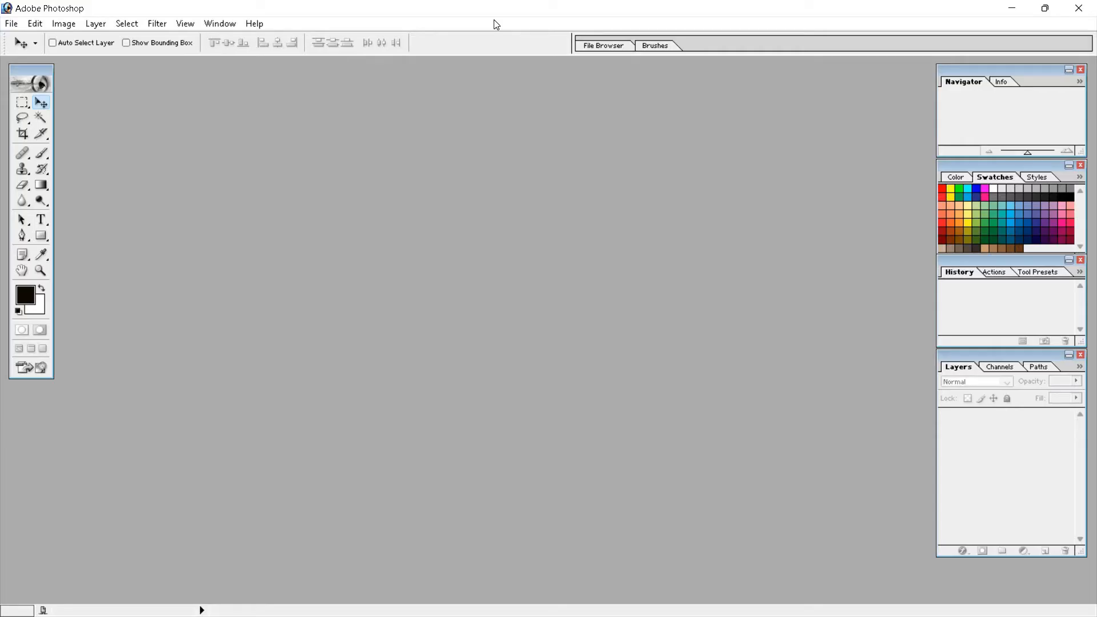
Open the road-220058_1280 image from the Background folder on the Desktop
left_click(12, 24)
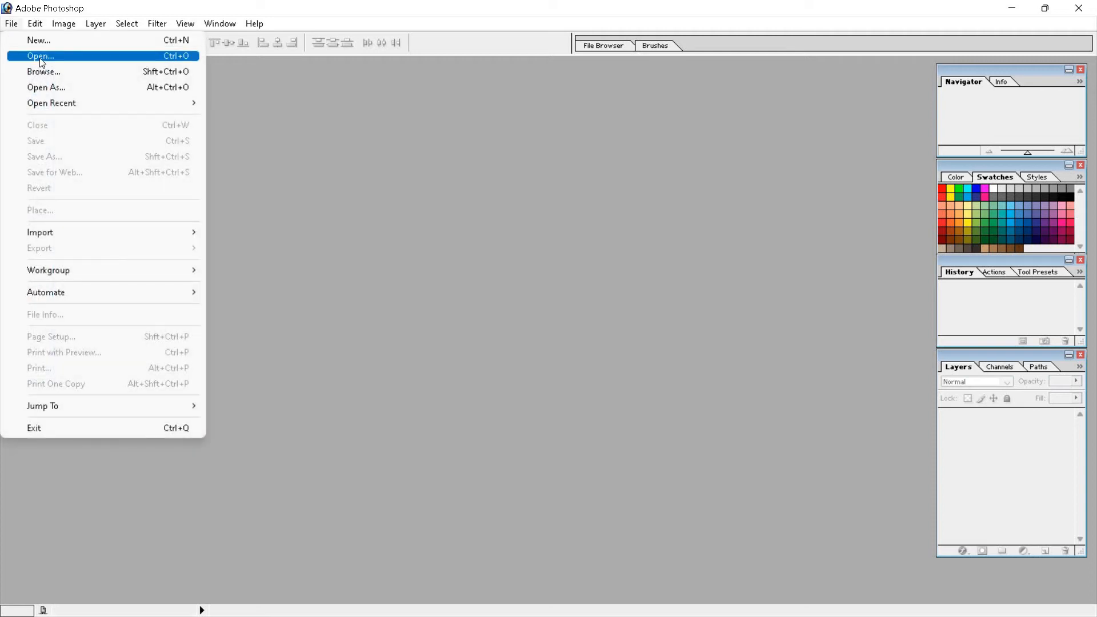
left_click(41, 59)
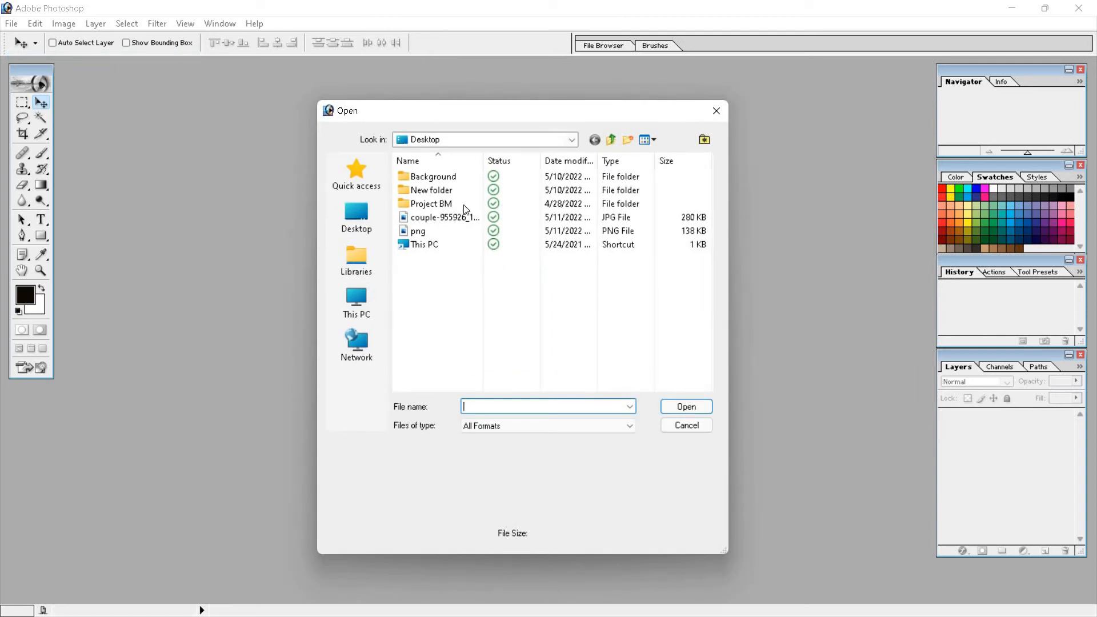
double_click(448, 177)
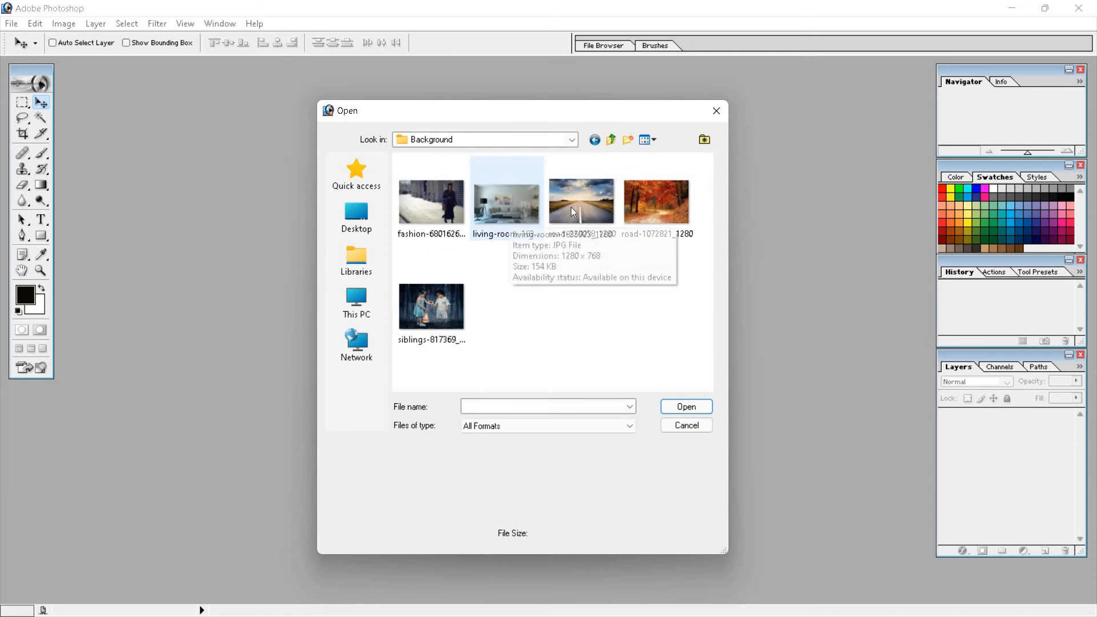
left_click(571, 206)
left_click(697, 408)
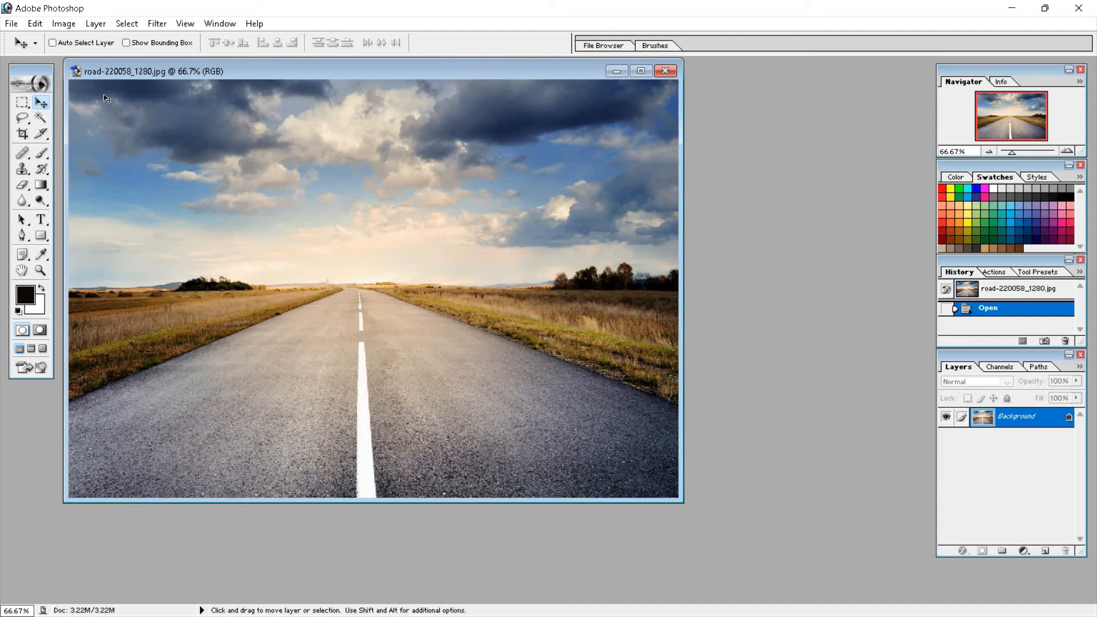
Open the cutout file named png from the Desktop
left_click(11, 23)
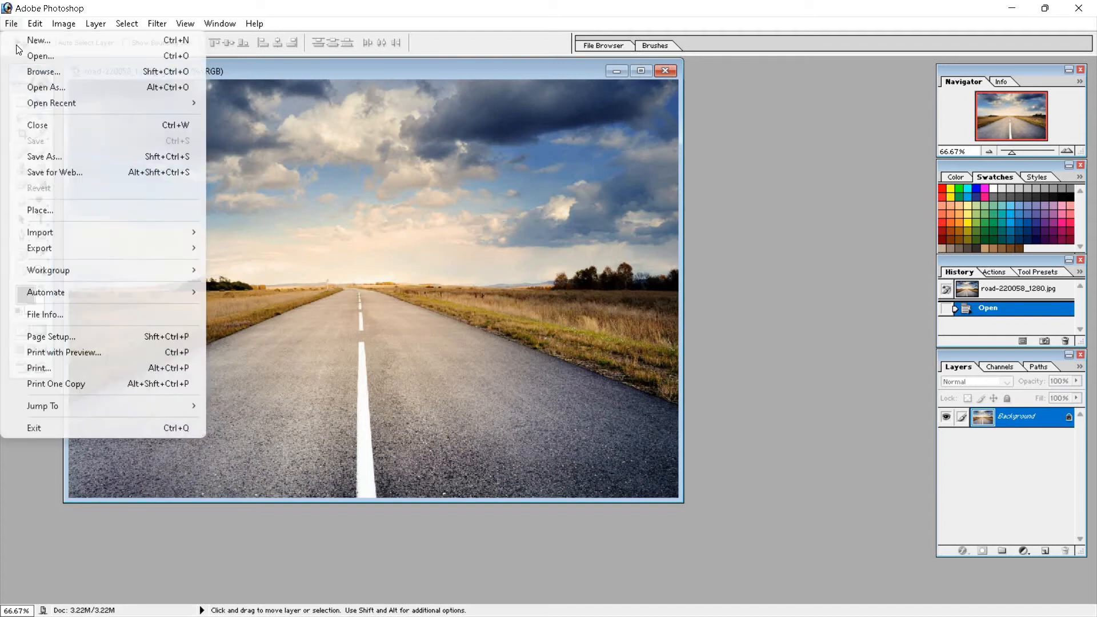
left_click(23, 56)
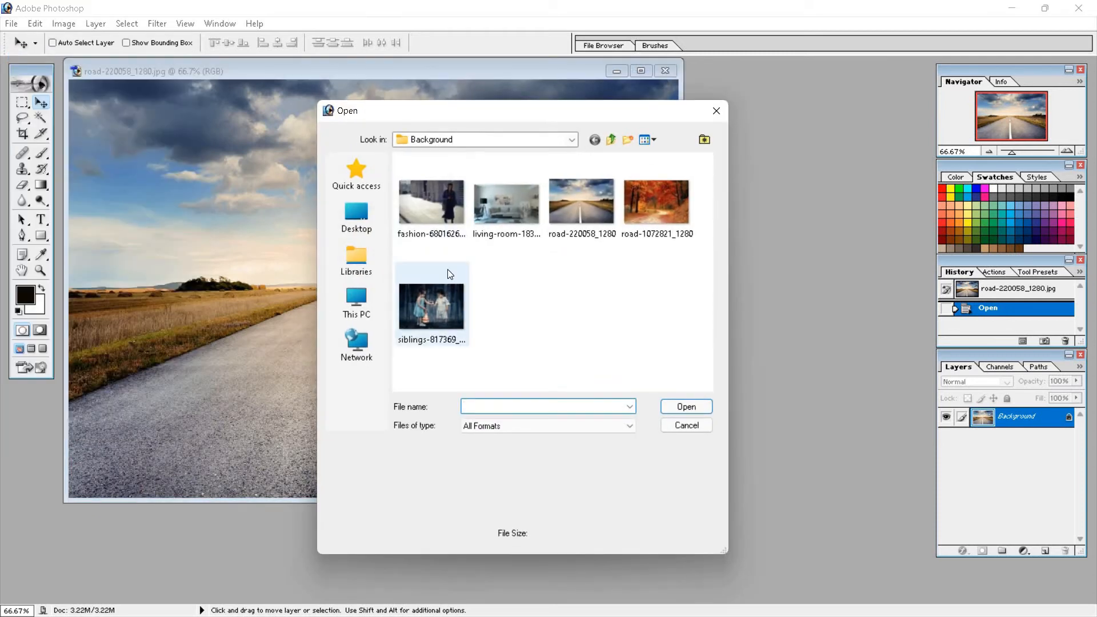
left_click(358, 221)
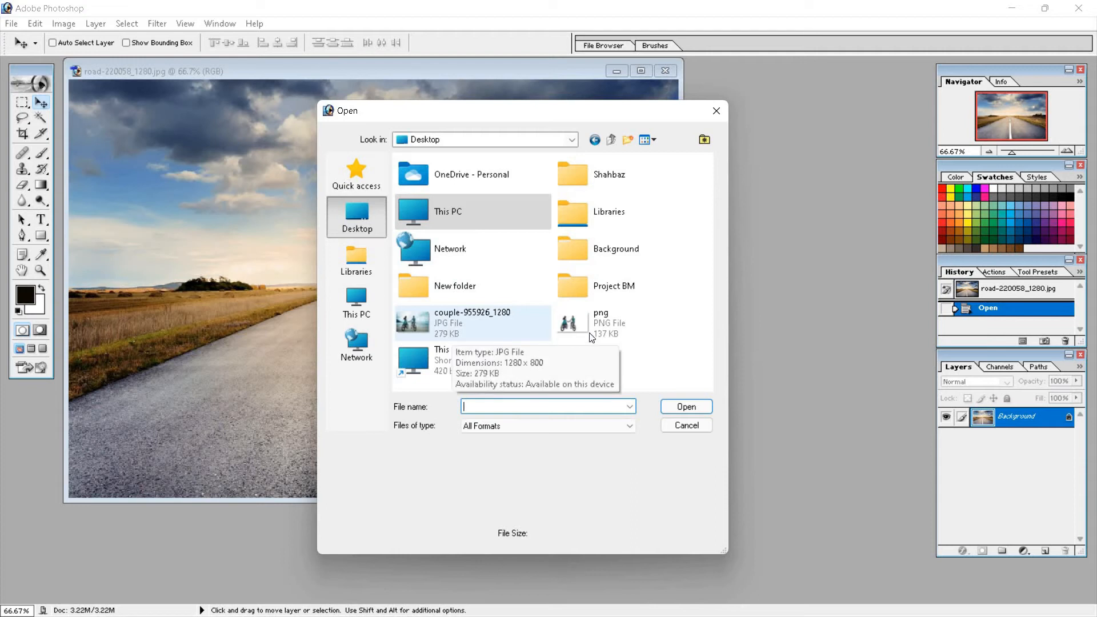
left_click(592, 337)
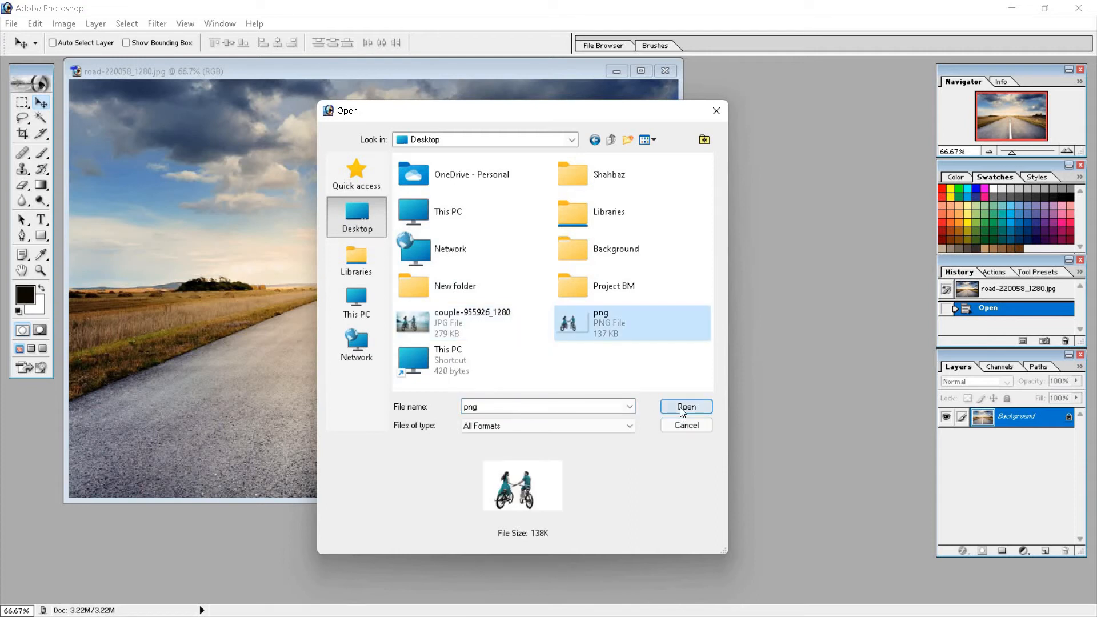
left_click(679, 406)
Move the couple cutout into the road image and position it over the centre line in the lower half
mouse_move(361, 217)
left_mouse_down()
mouse_move(395, 214)
mouse_move(380, 225)
left_mouse_up()
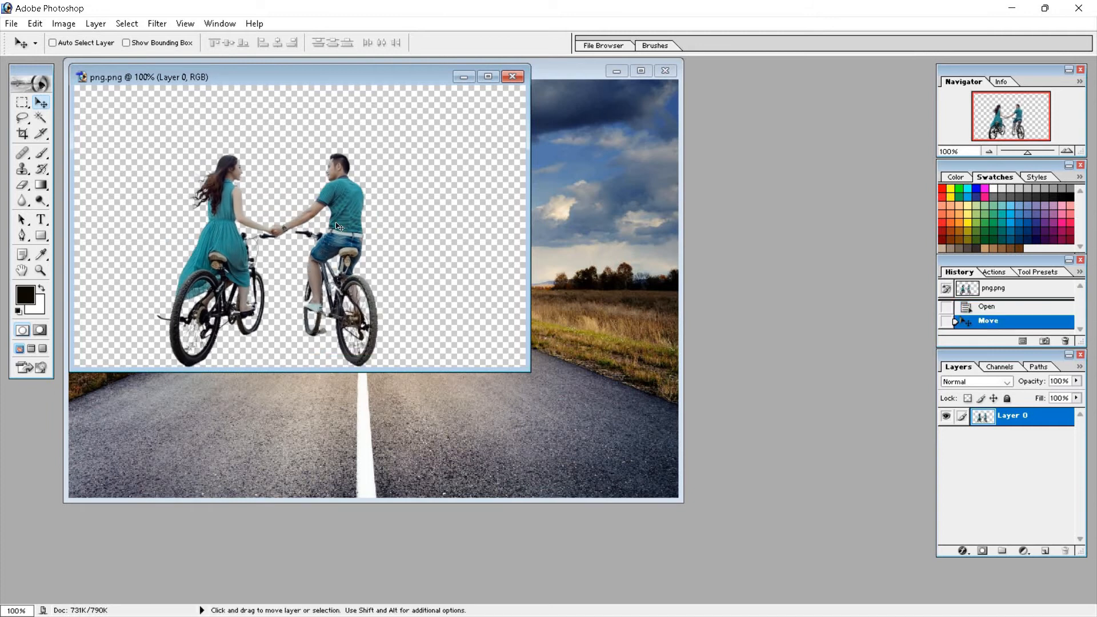
left_click_drag(424, 334, 411, 365)
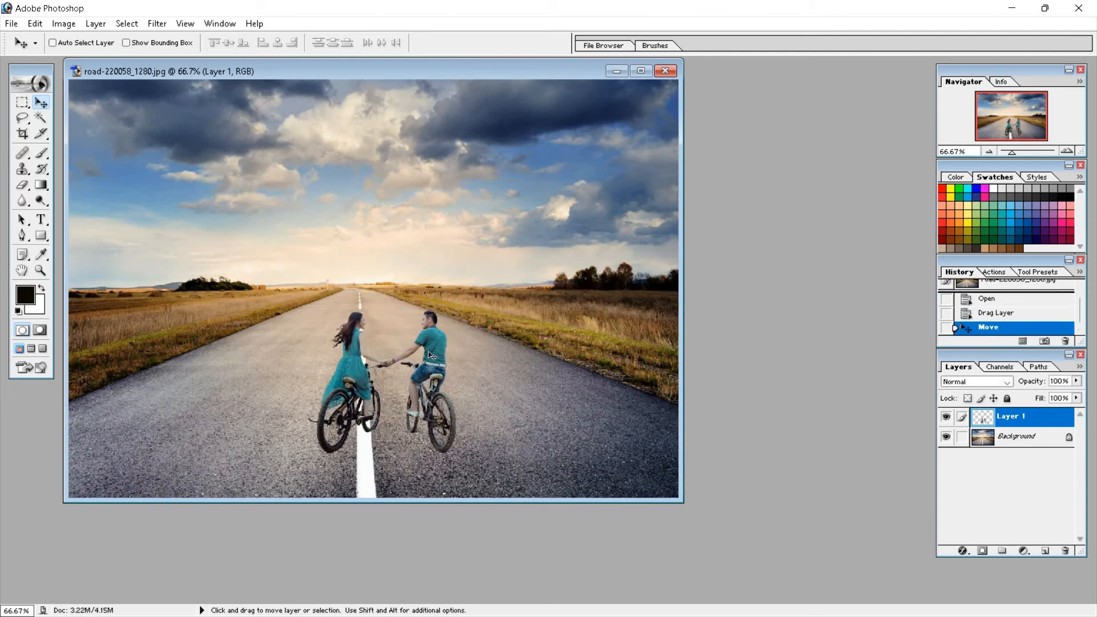
Free-transform the couple cutout to about 176% width and 179% height, straddling the road's centre line, and apply the transformation
key("ctrl+t")
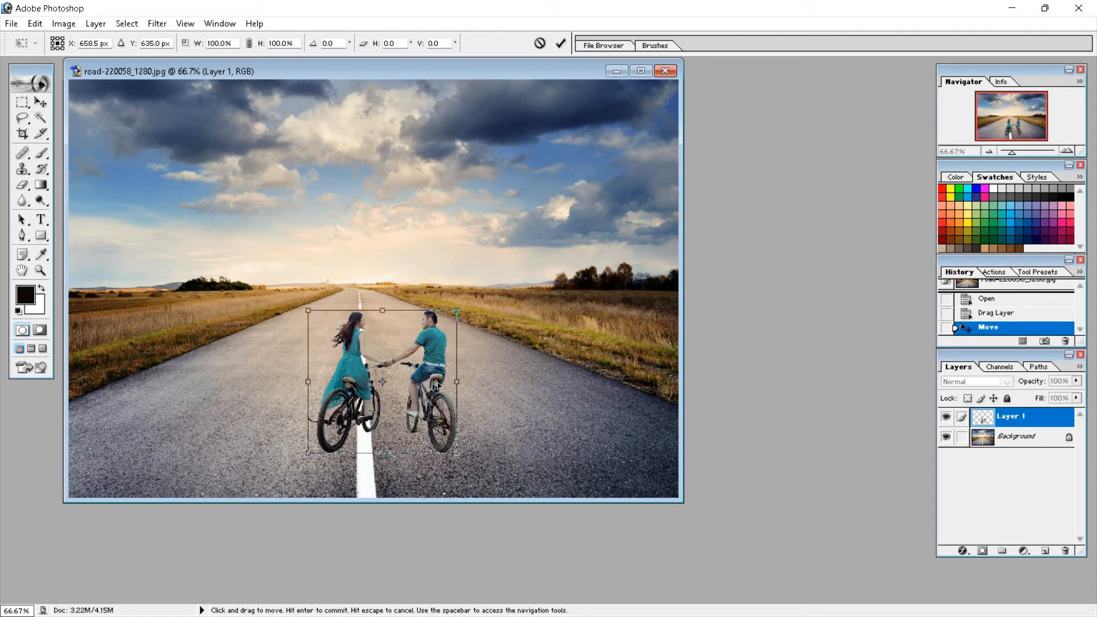
key("Return")
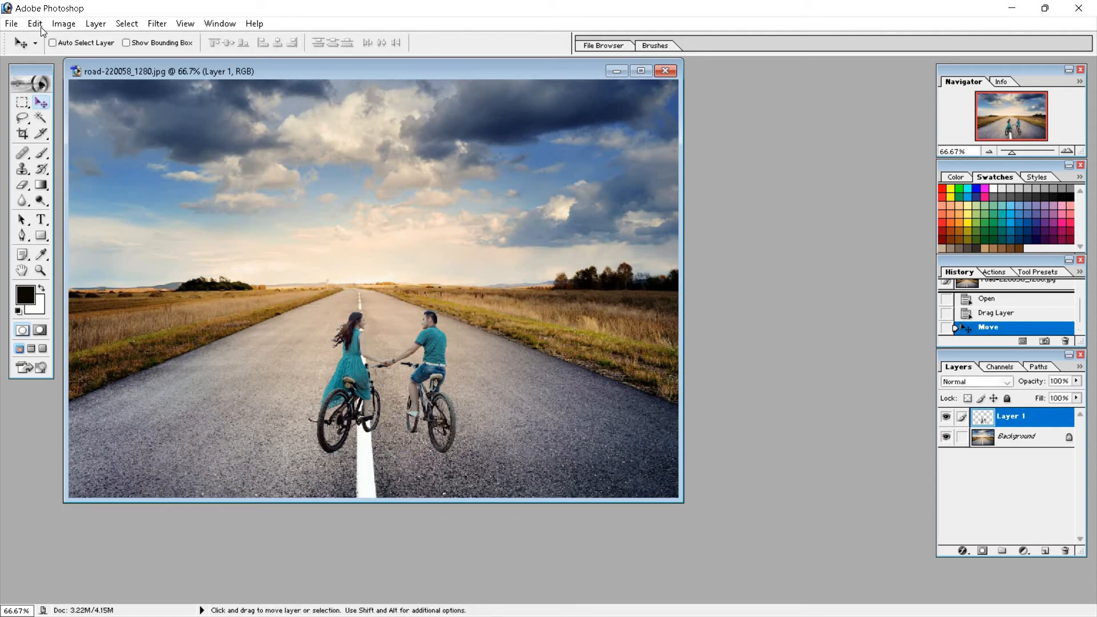
left_click(38, 26)
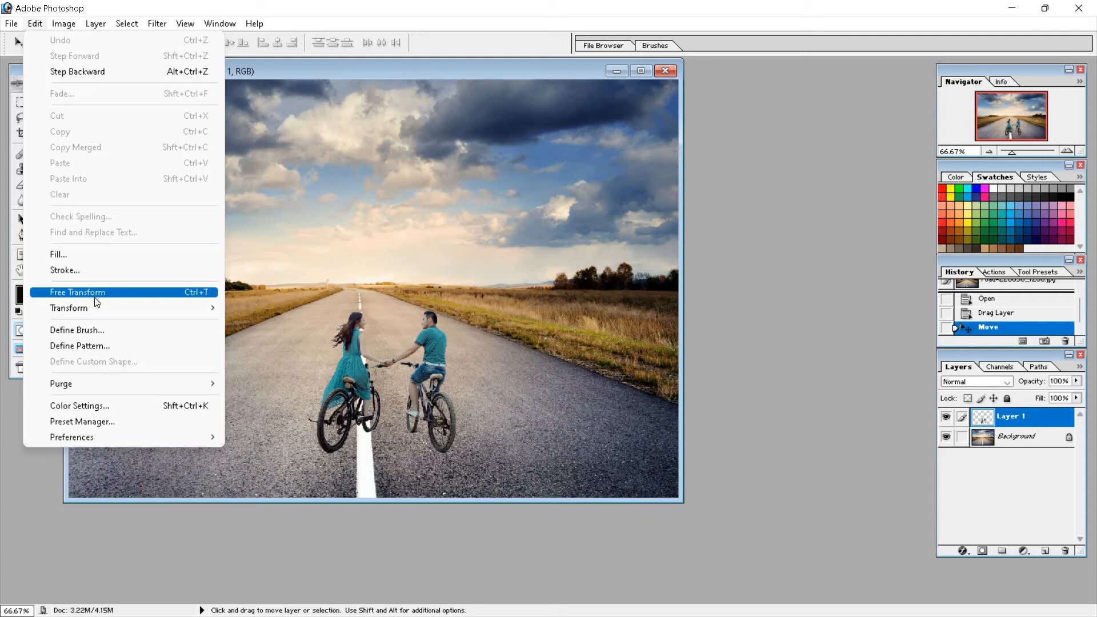
left_click(190, 294)
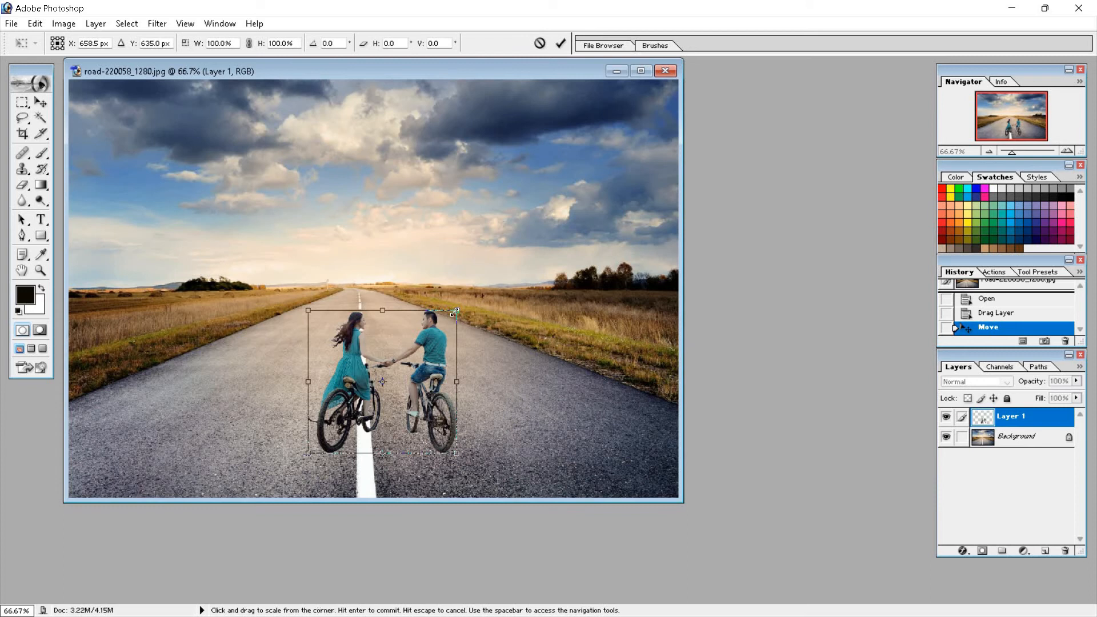
left_click_drag(463, 301, 398, 356)
left_click_drag(427, 303, 492, 257)
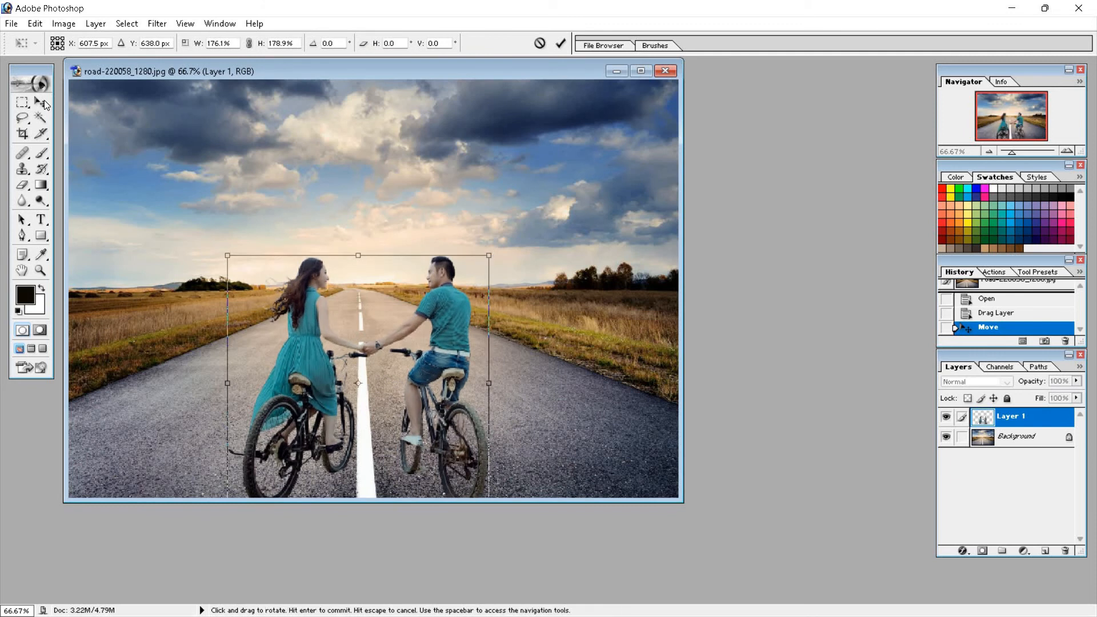
left_click(44, 103)
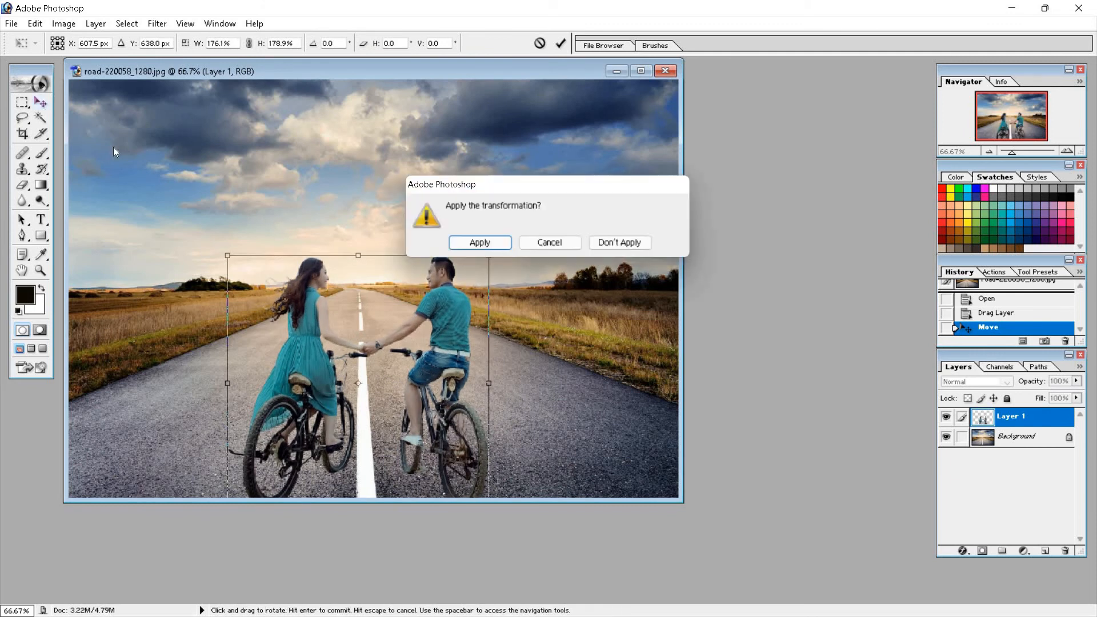
left_click(478, 243)
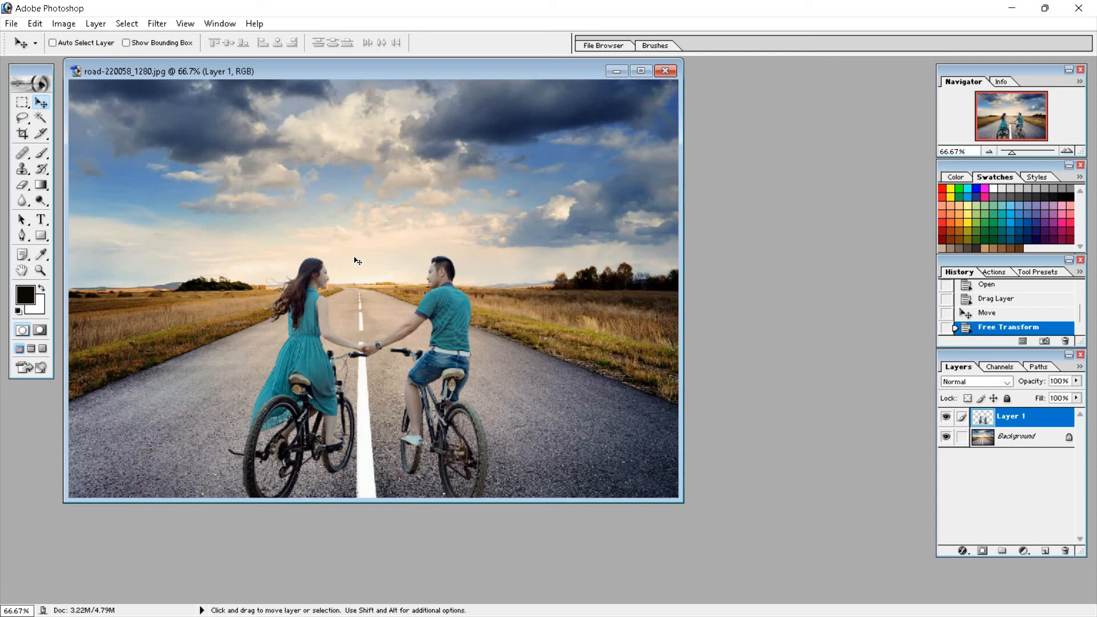
Save the composite to the Desktop as a JPEG copy named road-220058_1280 copy.jpg
left_click(12, 24)
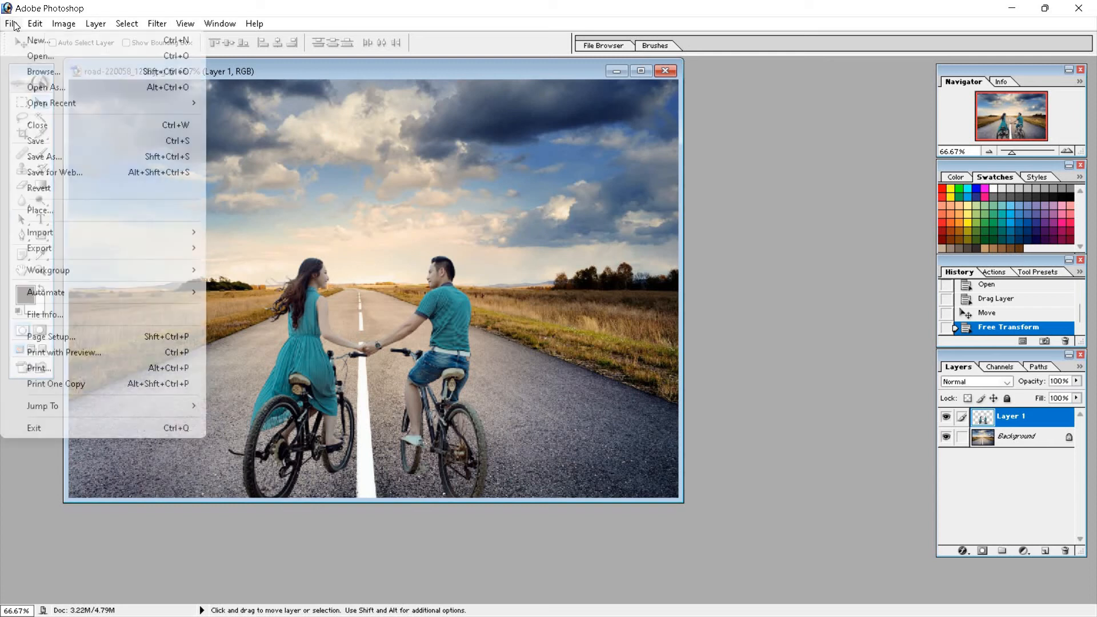
left_click(46, 156)
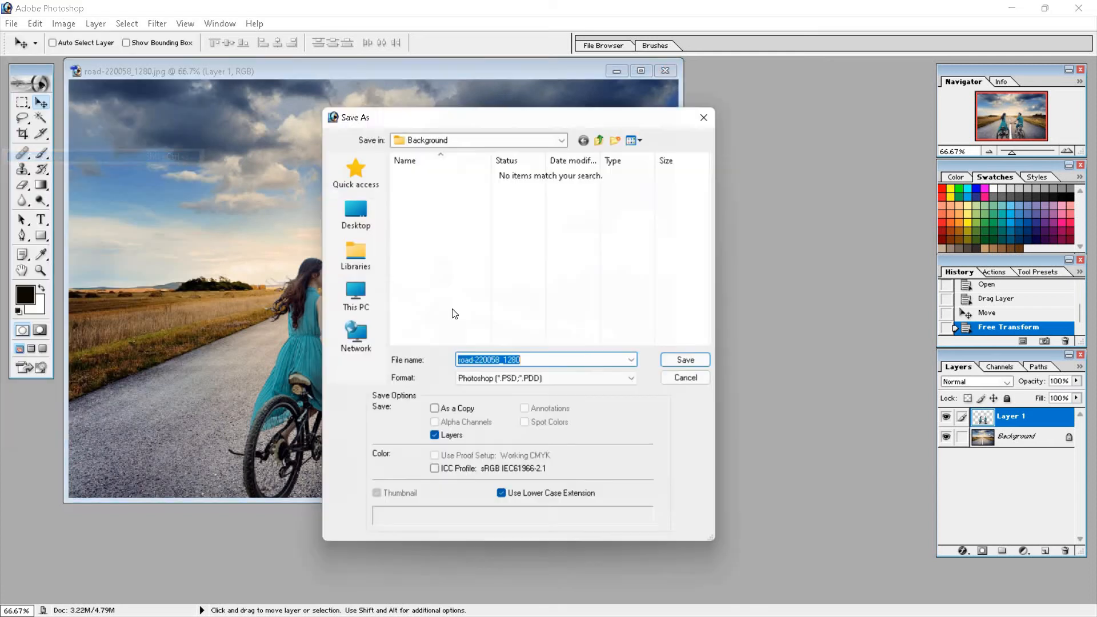
left_click(634, 389)
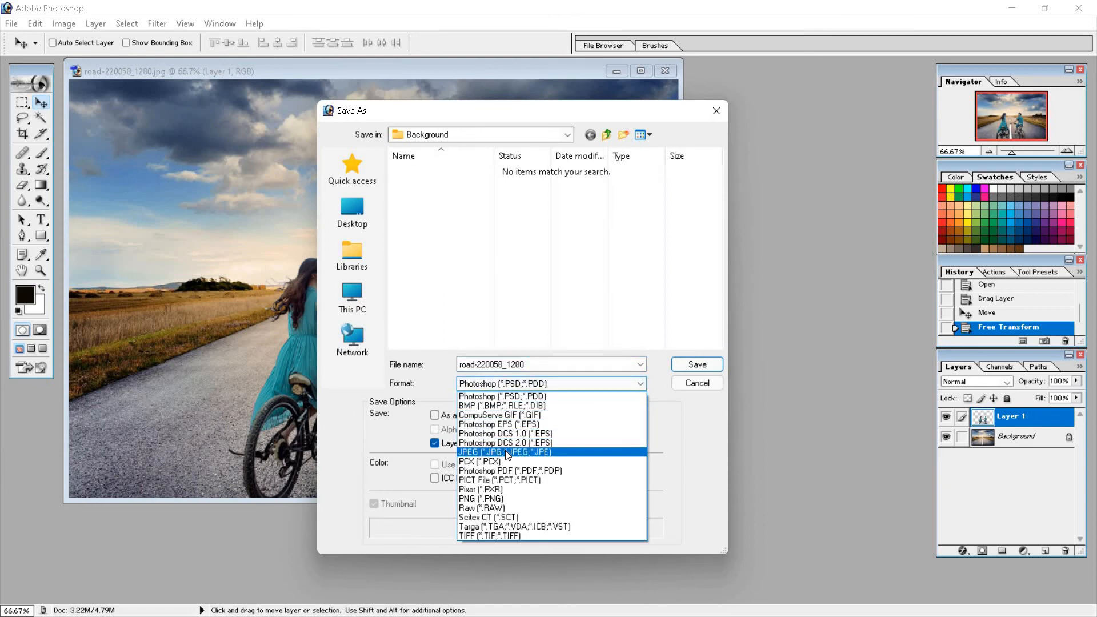
left_click(509, 452)
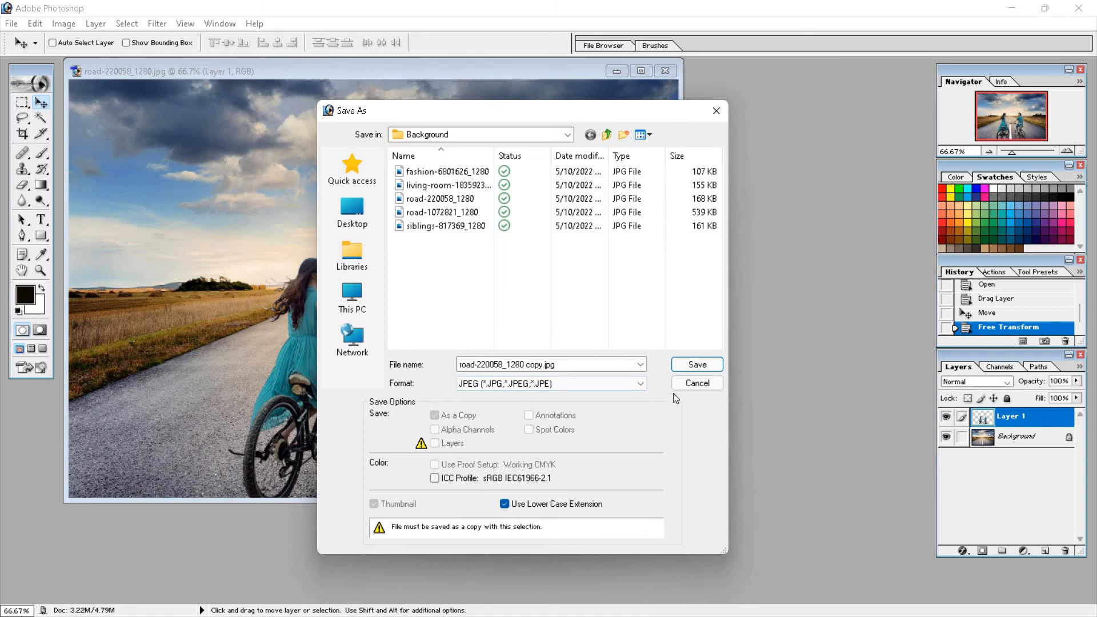
left_click(375, 215)
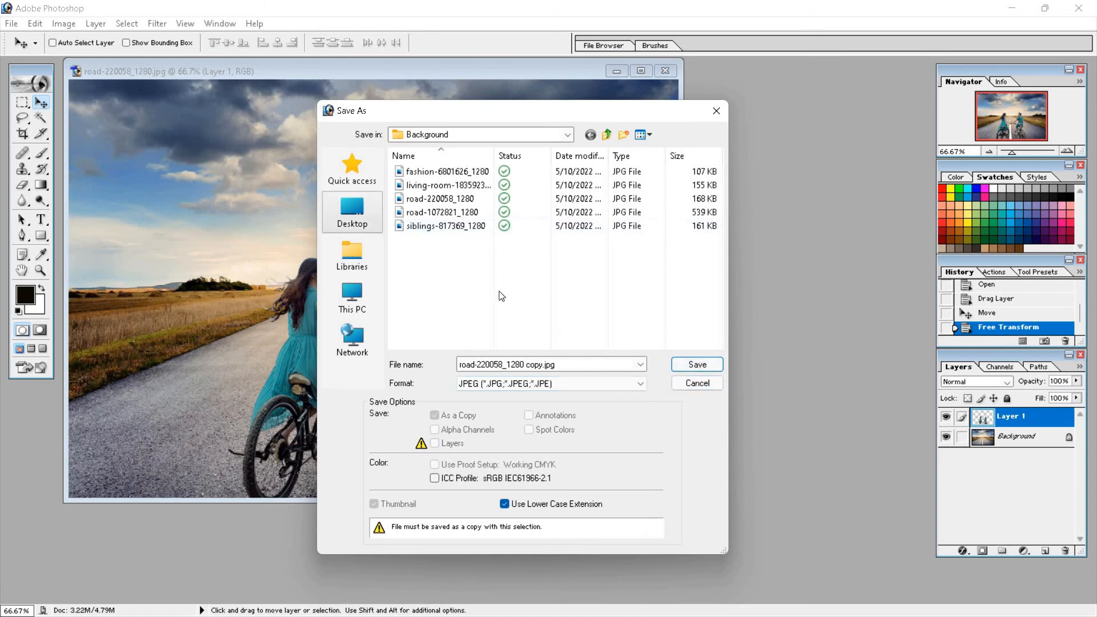
left_click(700, 364)
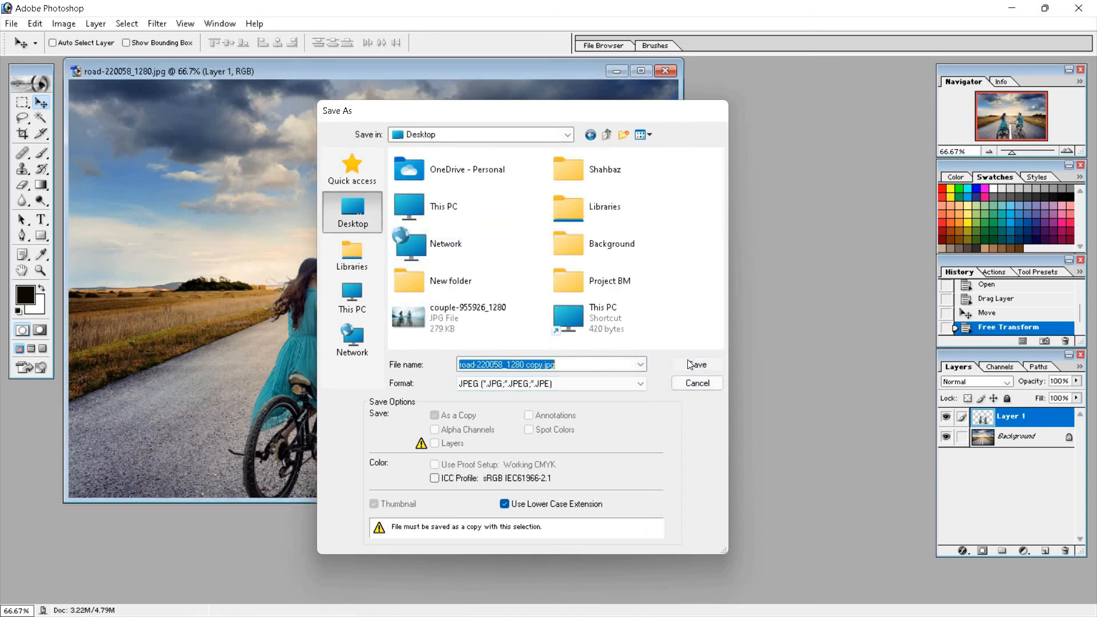
left_click(640, 213)
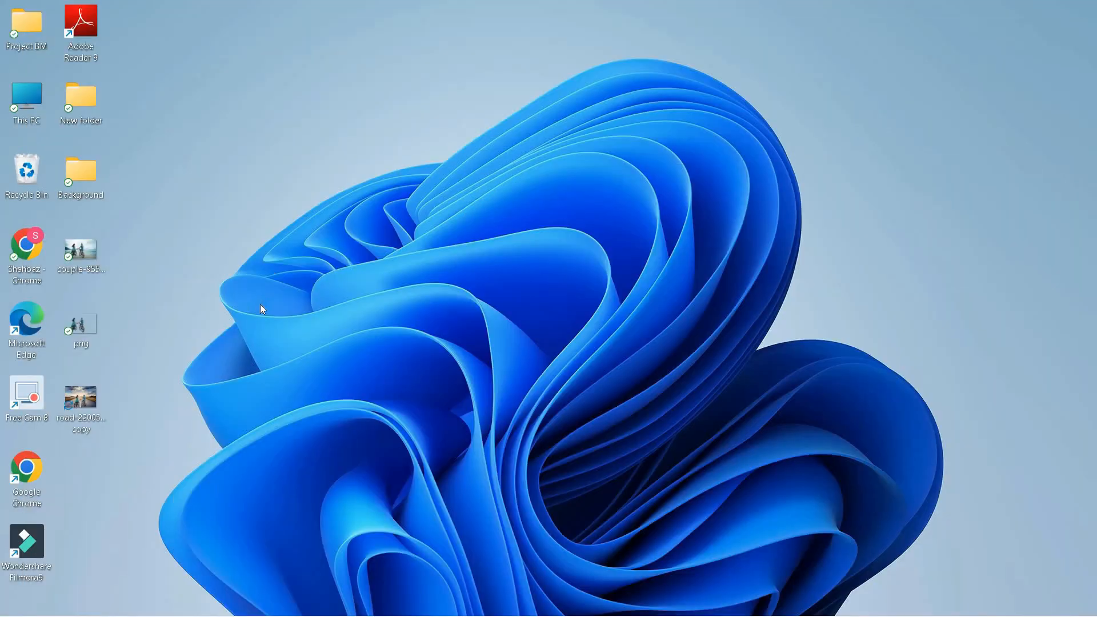
Open road-220058_1280 copy from the Desktop in Photos, inspect the composite enlarged, and close the viewer
double_click(92, 398)
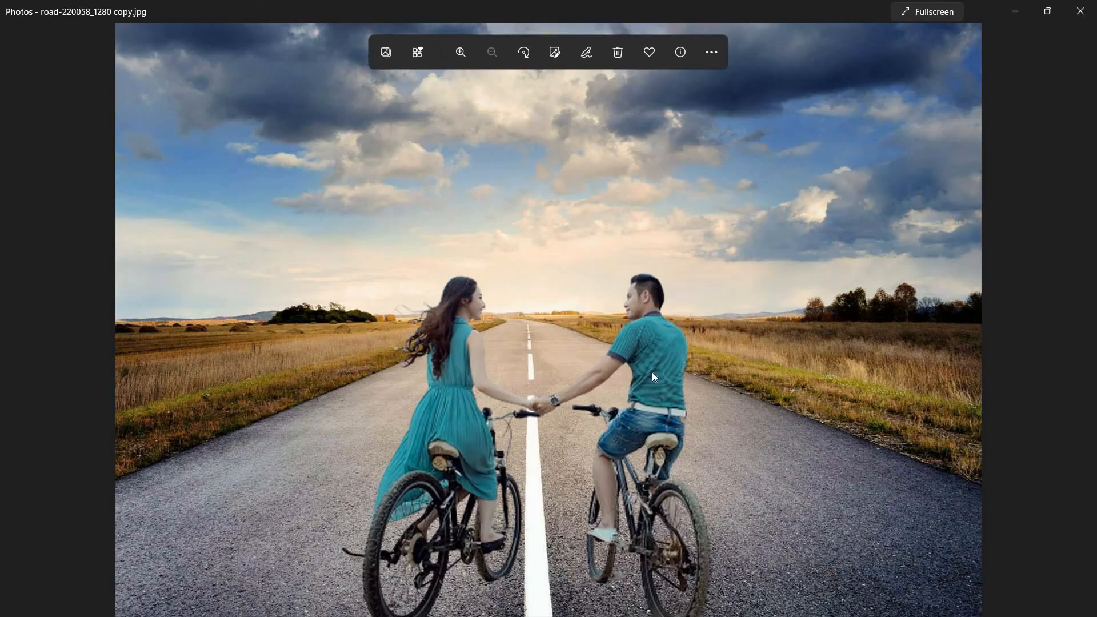
double_click(700, 362)
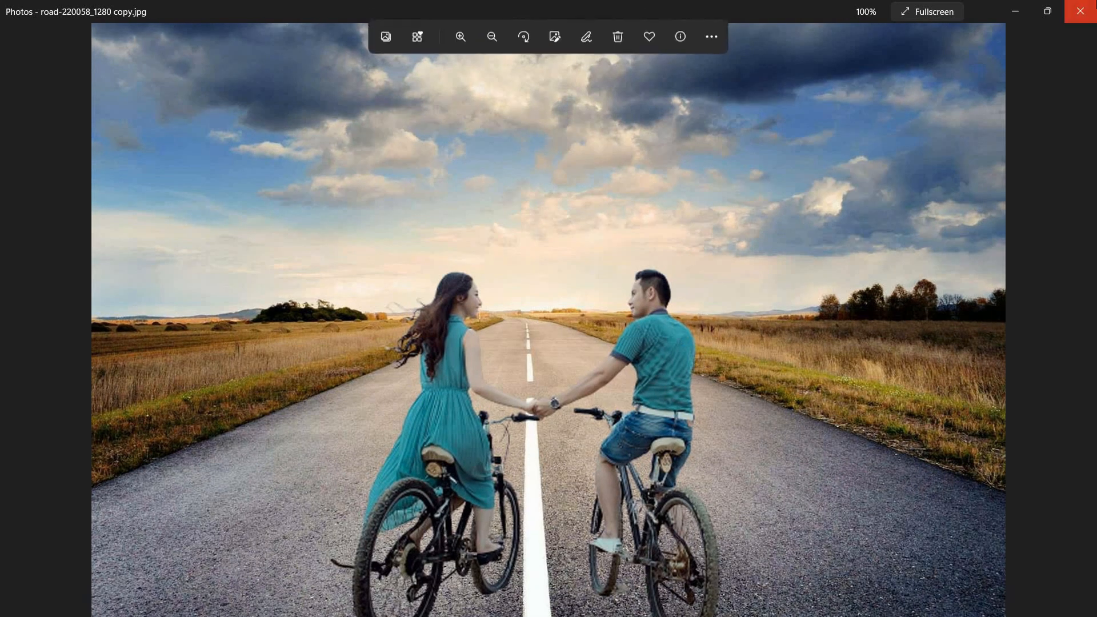
left_click(1080, 10)
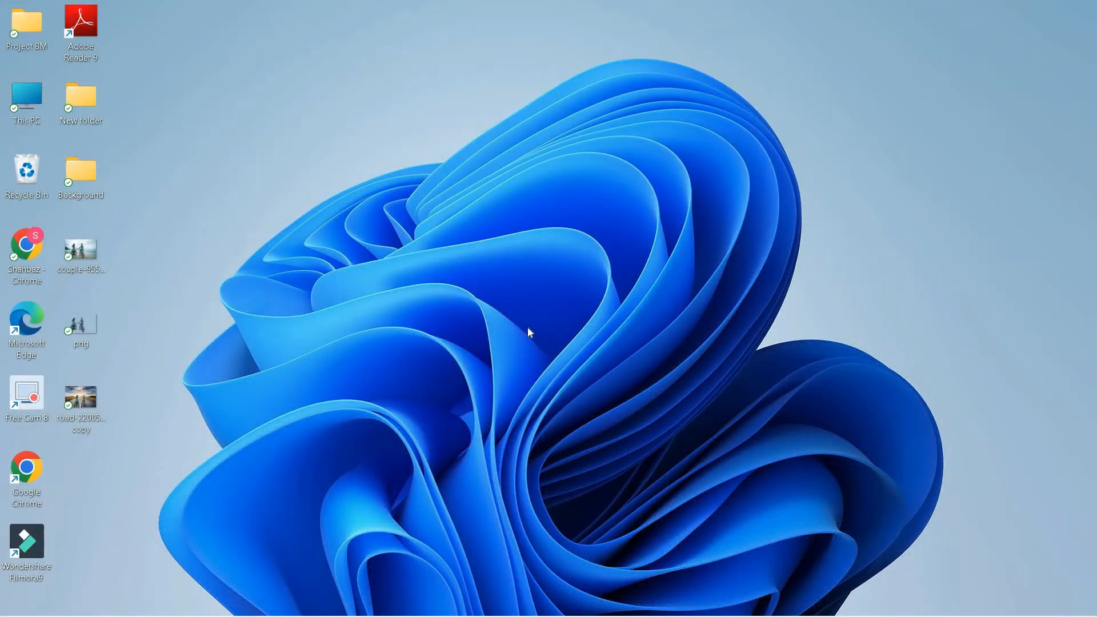